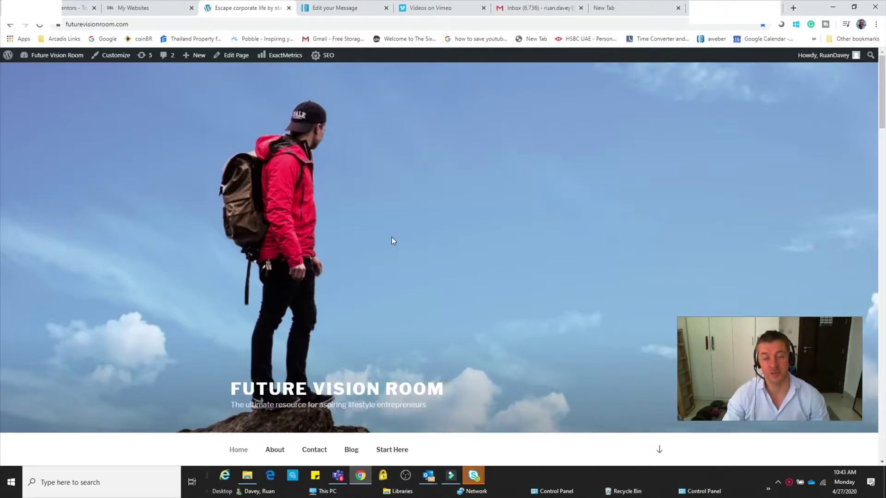
# Go to Vimeo's video manager and open the settings of the Untitled video card
pyautogui.click(428, 9)
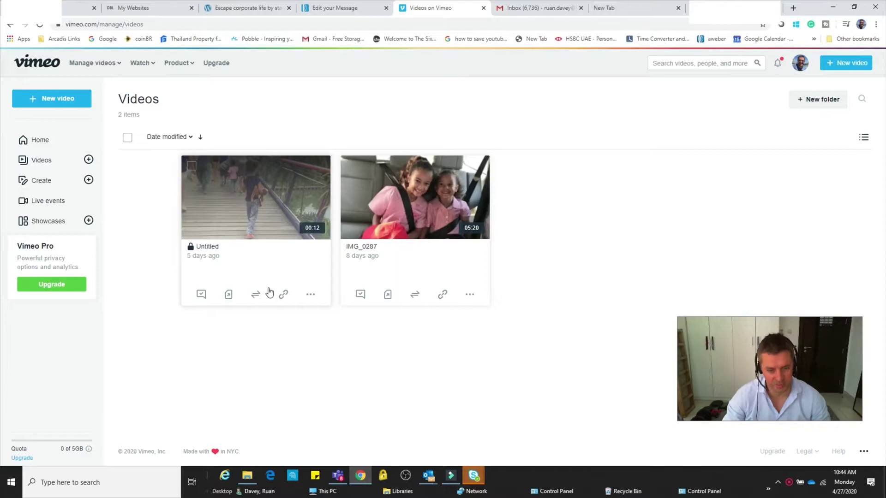
pyautogui.click(270, 264)
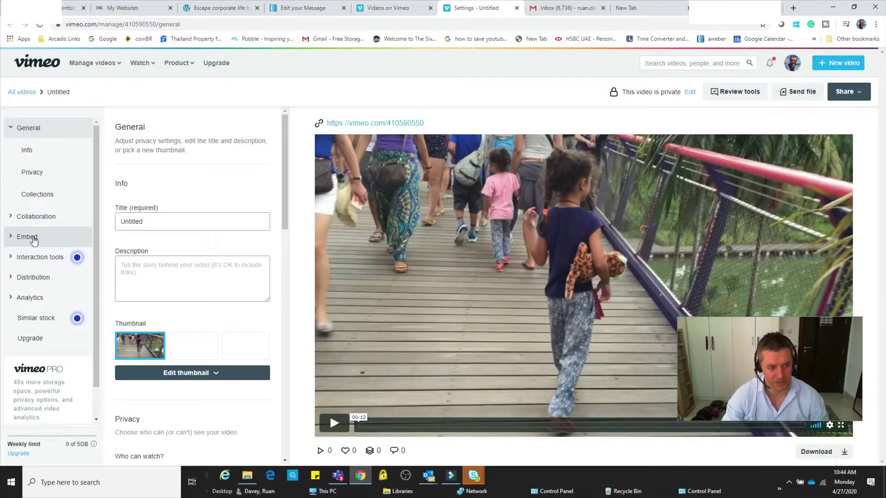
# In the Untitled video's embed settings, hide the volume control while keeping playbar and fullscreen on
pyautogui.click(33, 238)
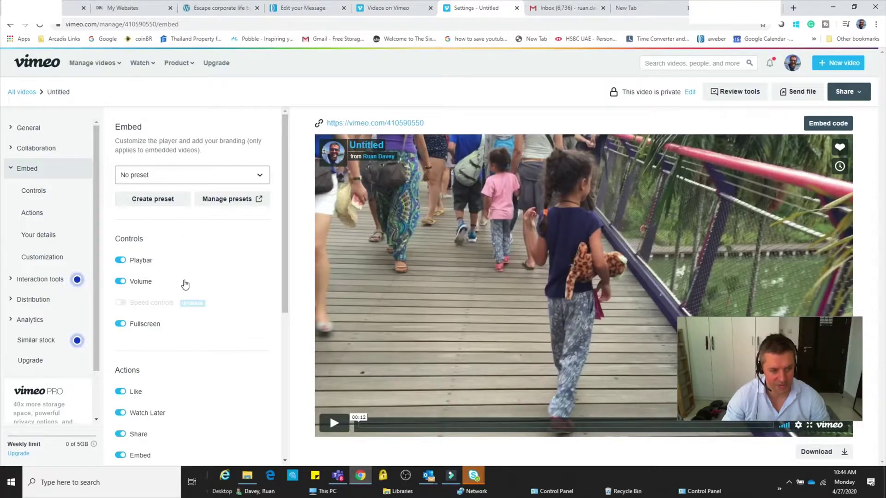
pyautogui.click(120, 261)
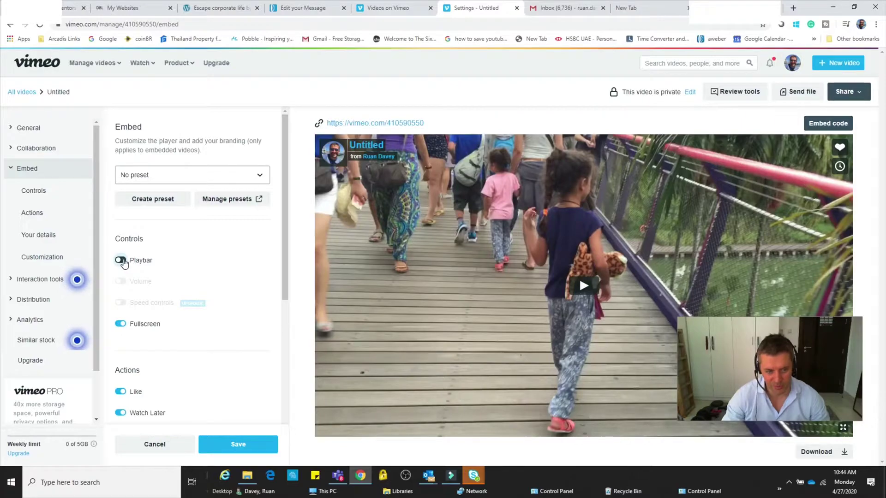
pyautogui.click(121, 260)
pyautogui.click(119, 323)
pyautogui.click(120, 323)
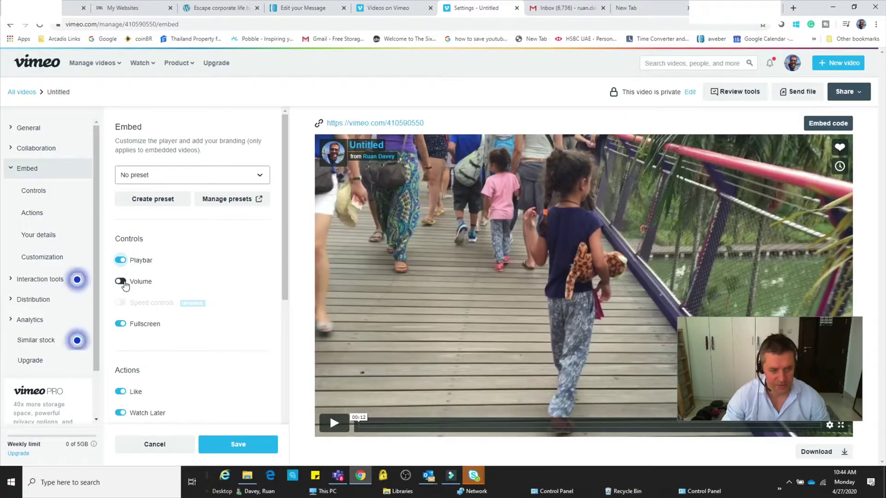
pyautogui.click(122, 282)
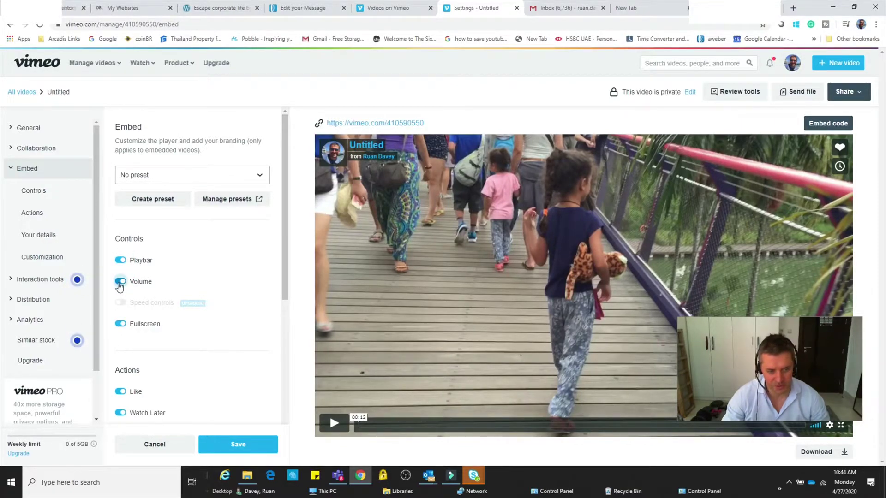
pyautogui.click(119, 284)
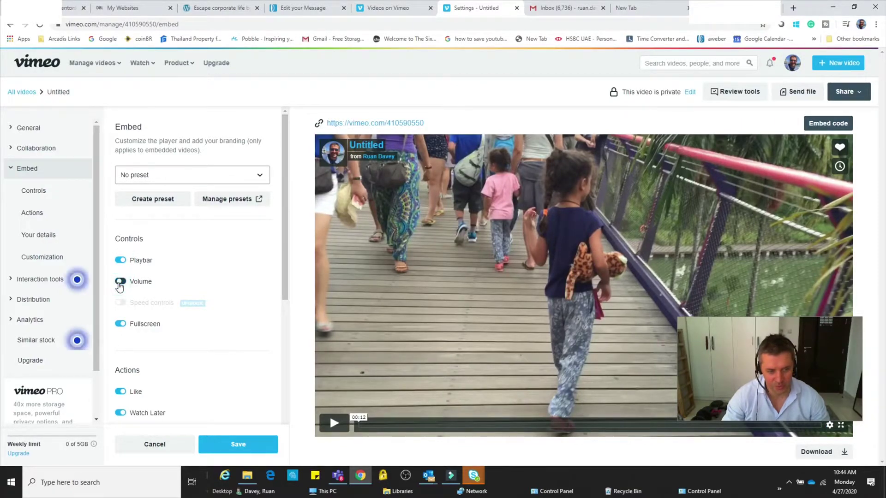
pyautogui.click(119, 324)
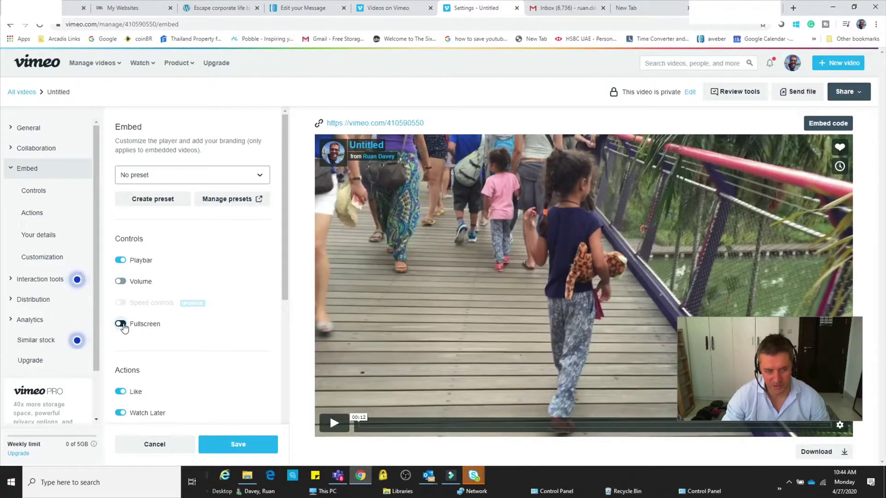
pyautogui.click(121, 325)
# Scroll down the embed settings to the Customization section
pyautogui.scroll(-2, 169, 305)
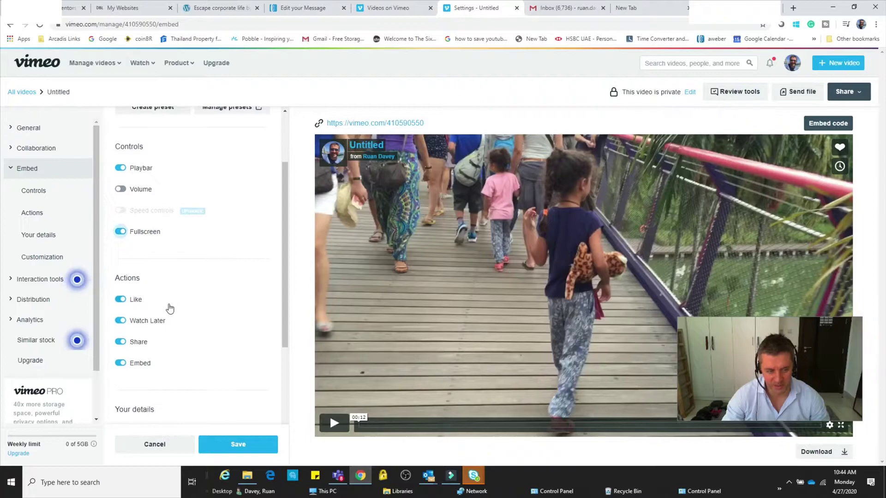
pyautogui.scroll(-1, 169, 307)
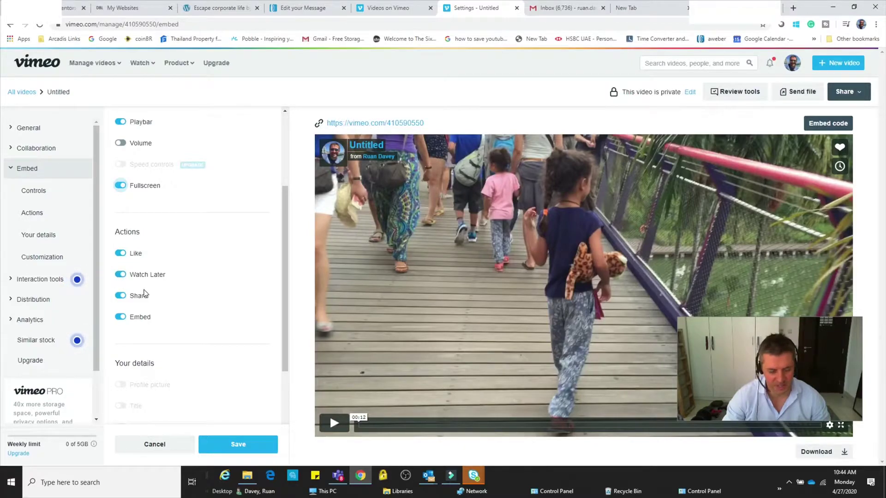
pyautogui.scroll(-1, 146, 293)
pyautogui.scroll(-3, 147, 293)
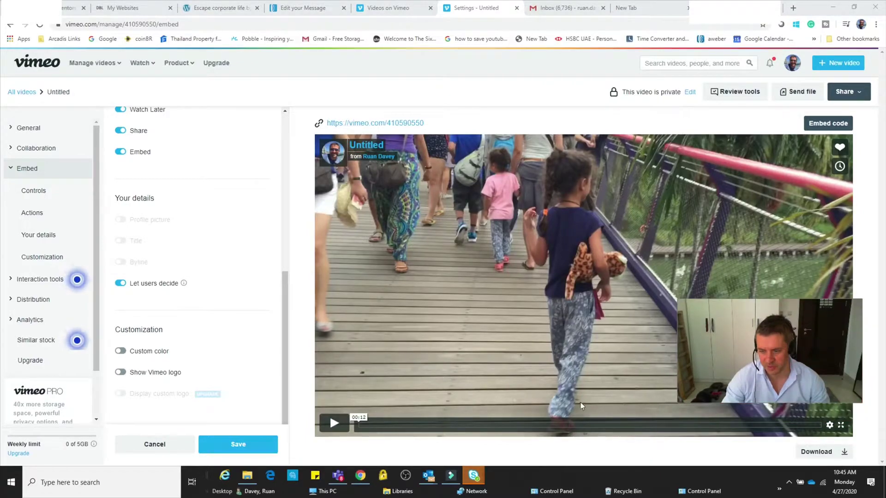
# Leave the Vimeo logo off, turn the playbar off, and copy the Untitled clip's video link
pyautogui.click(122, 375)
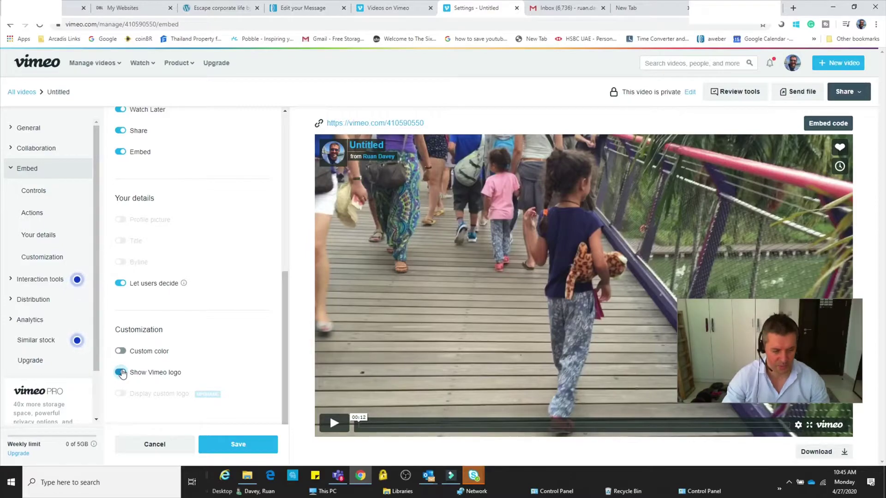
pyautogui.click(121, 373)
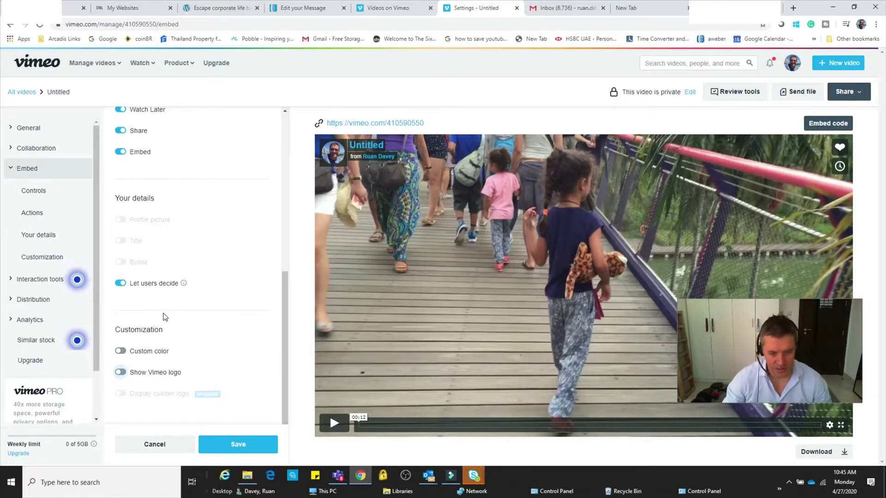
pyautogui.scroll(6, 165, 317)
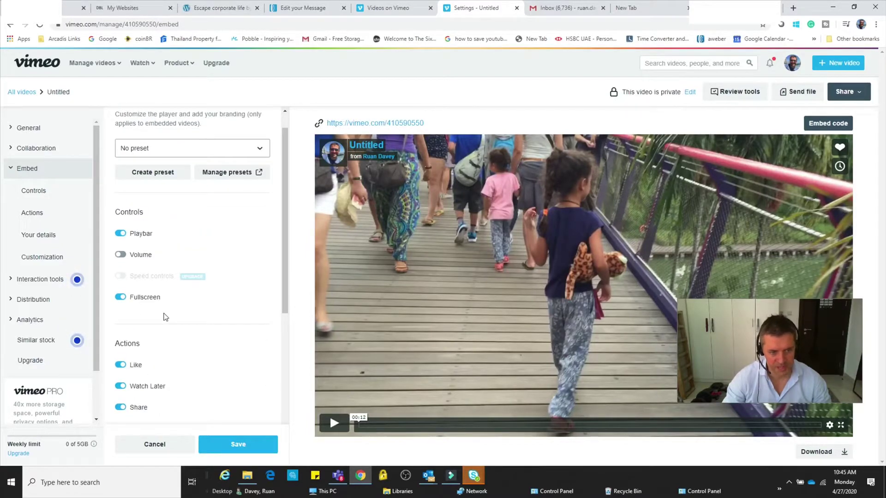
pyautogui.click(120, 234)
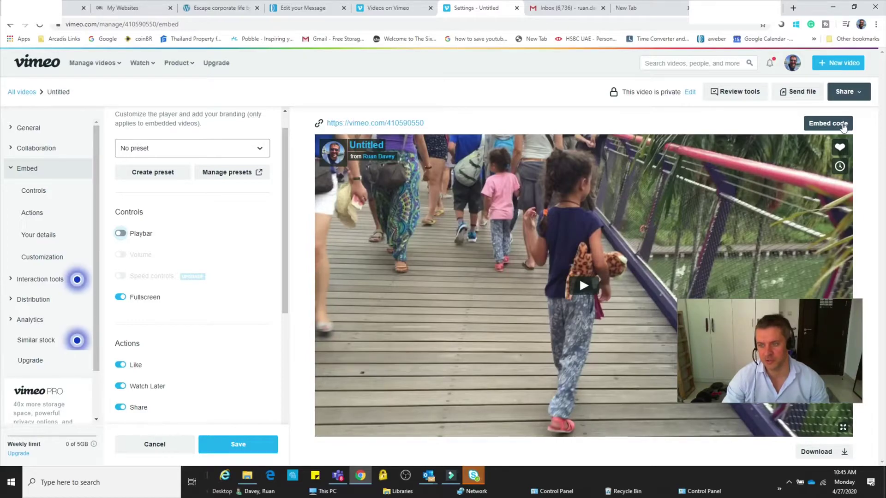
pyautogui.click(858, 92)
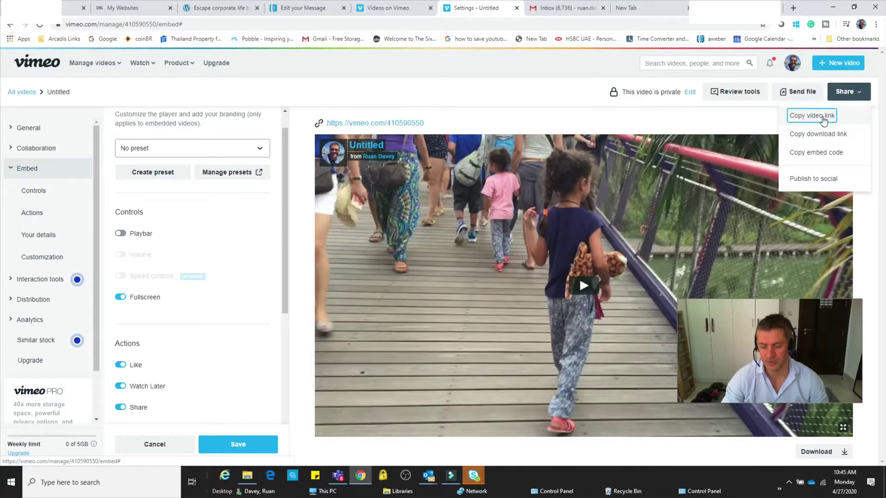
pyautogui.click(824, 118)
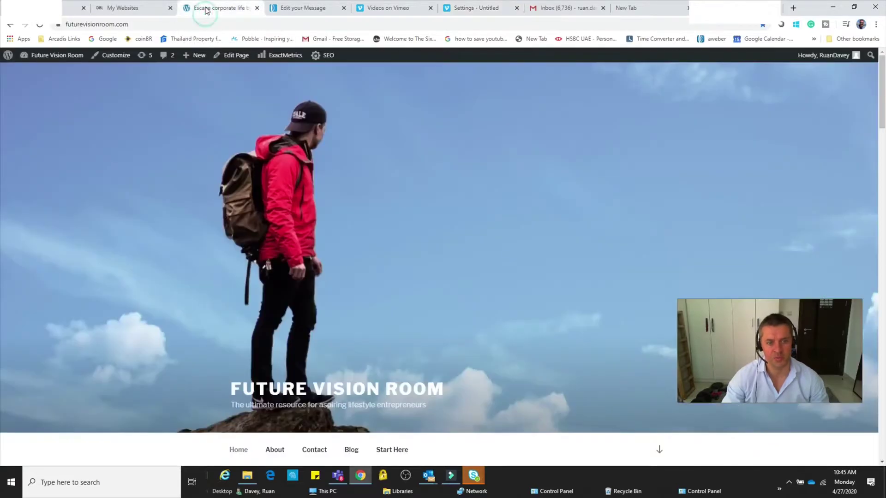
# Return to the Future Vision Room site, open the Blog page and scroll to the second post
pyautogui.click(206, 9)
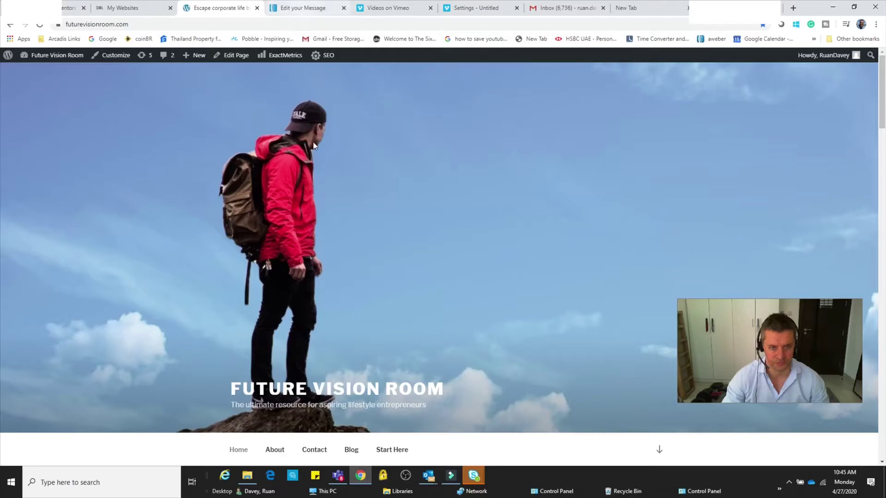
pyautogui.scroll(-2, 317, 217)
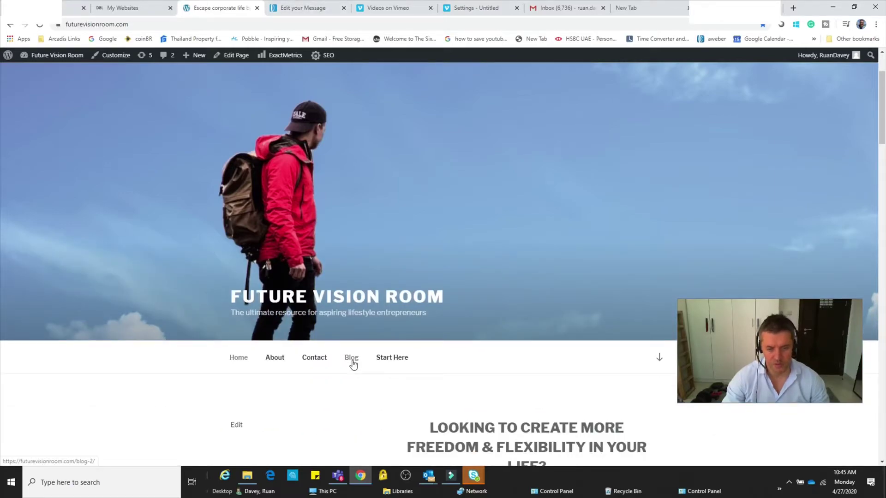
pyautogui.click(352, 365)
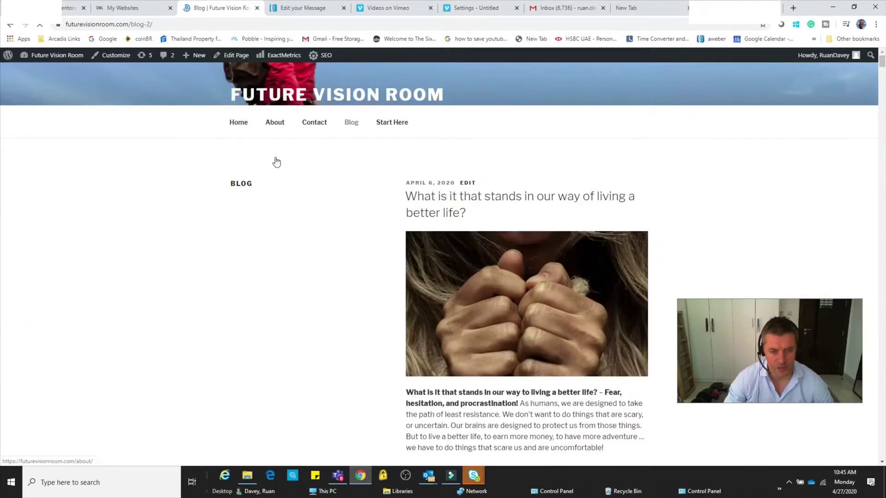
pyautogui.scroll(-20, 500, 262)
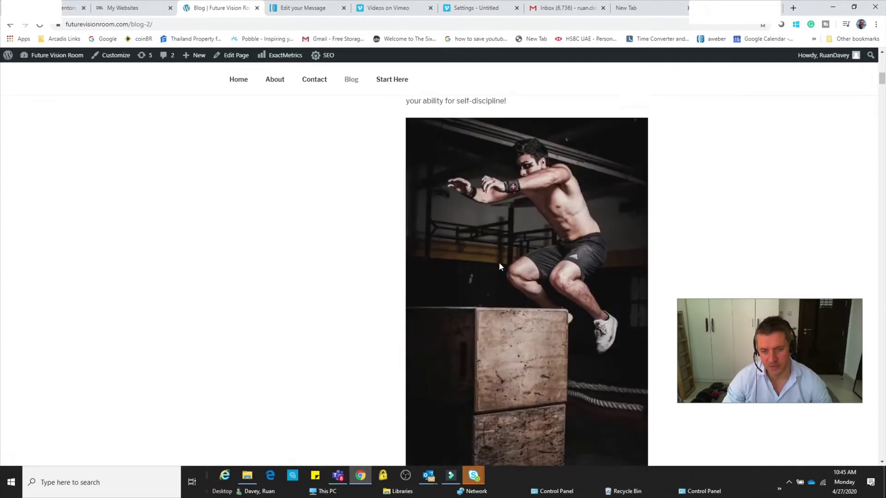
pyautogui.scroll(10, 500, 262)
pyautogui.scroll(-8, 500, 266)
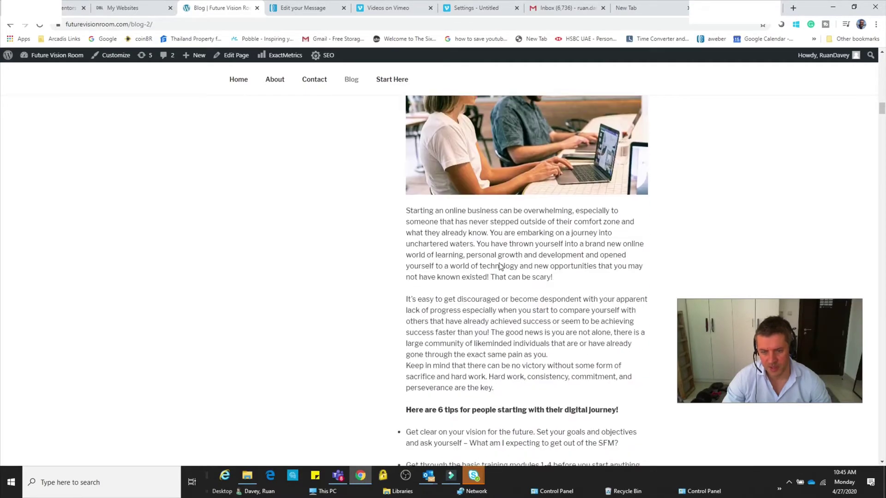
pyautogui.scroll(3, 512, 191)
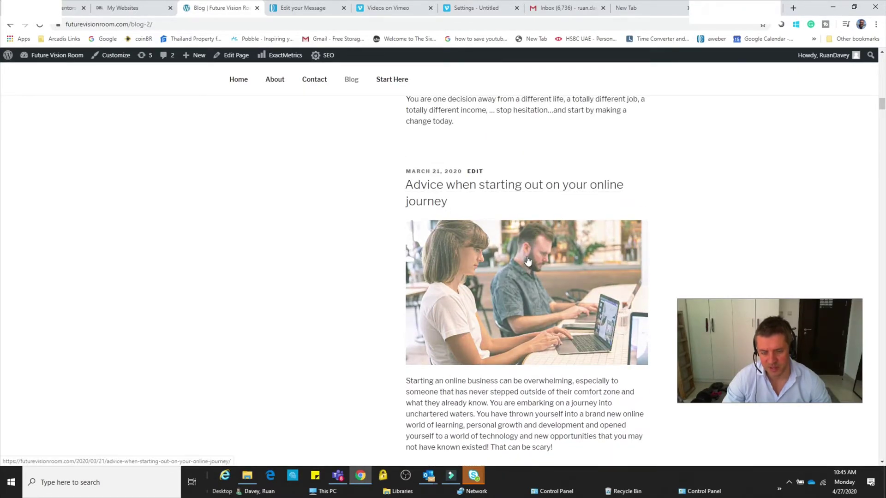
pyautogui.scroll(-2, 508, 261)
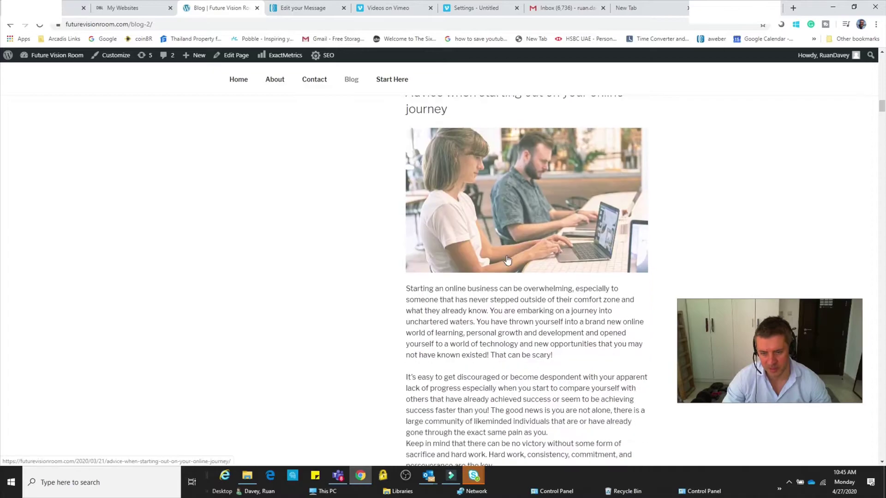
pyautogui.scroll(-1, 509, 259)
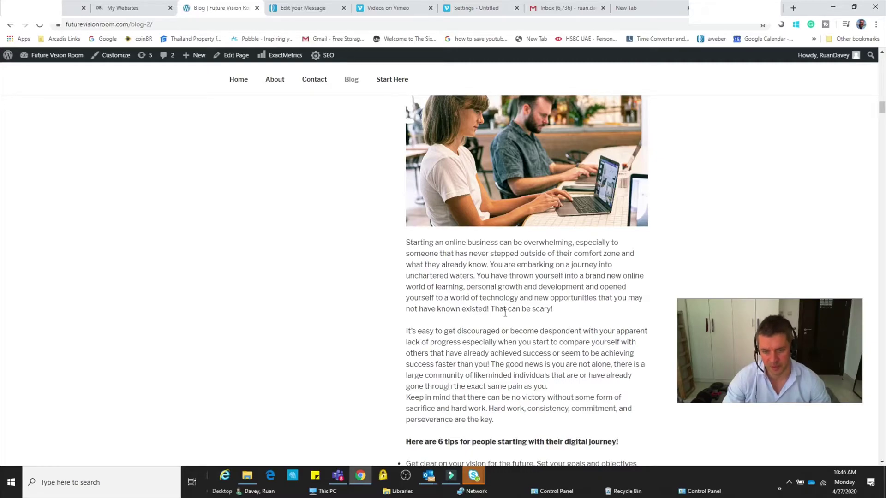
pyautogui.scroll(-10, 507, 312)
# Edit the Advice post and add an empty block after the paragraph ending 'That can be scary!'
pyautogui.click(475, 267)
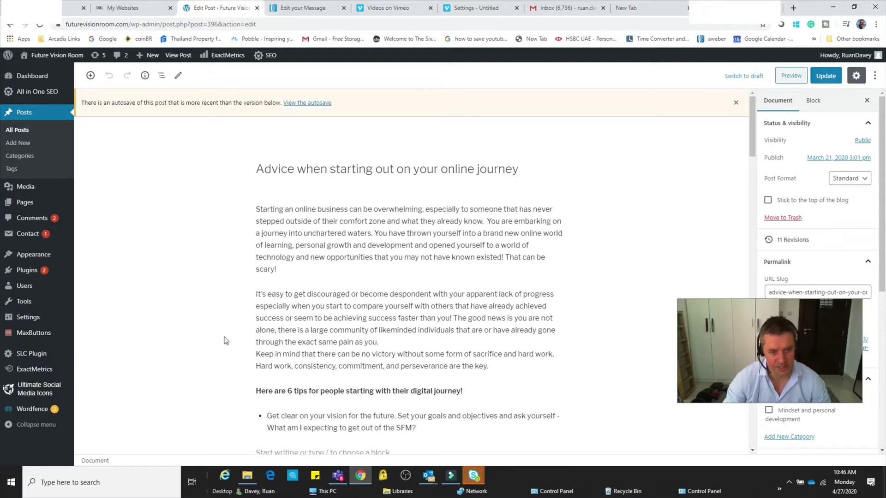
pyautogui.click(282, 272)
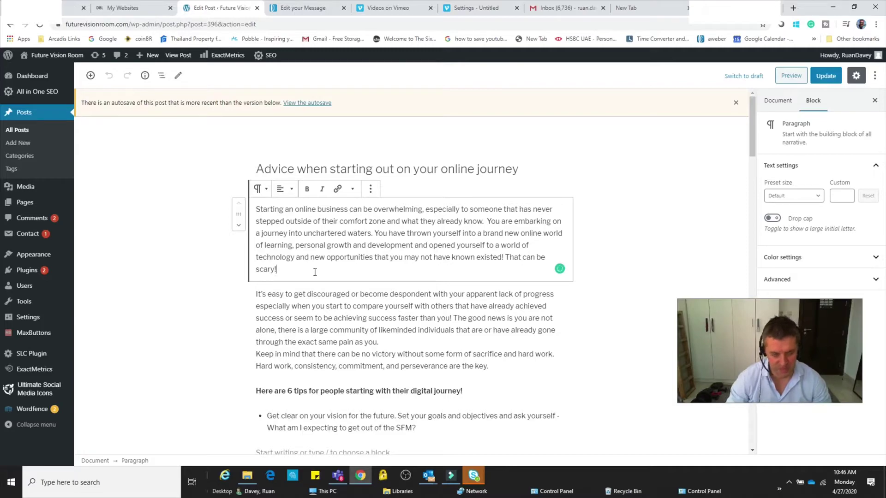
pyautogui.press('Return')
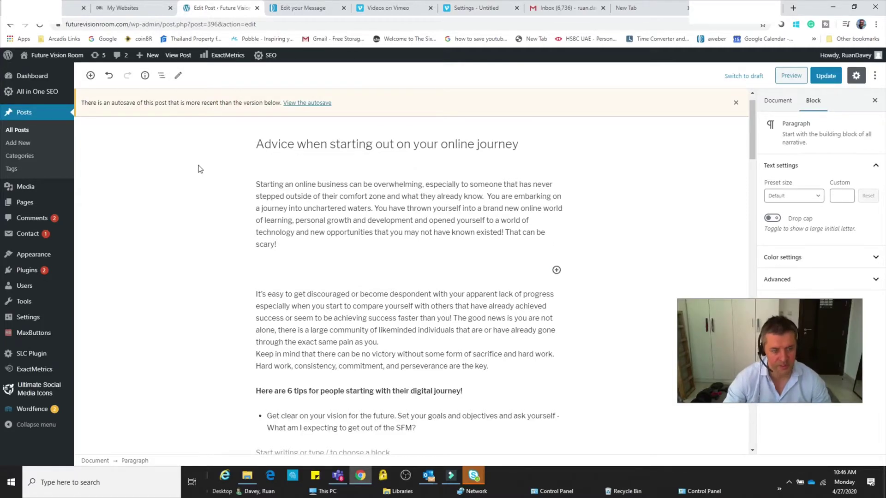
# Insert a generic Embed block from the inserter's Embeds category after the opening paragraph
pyautogui.click(91, 79)
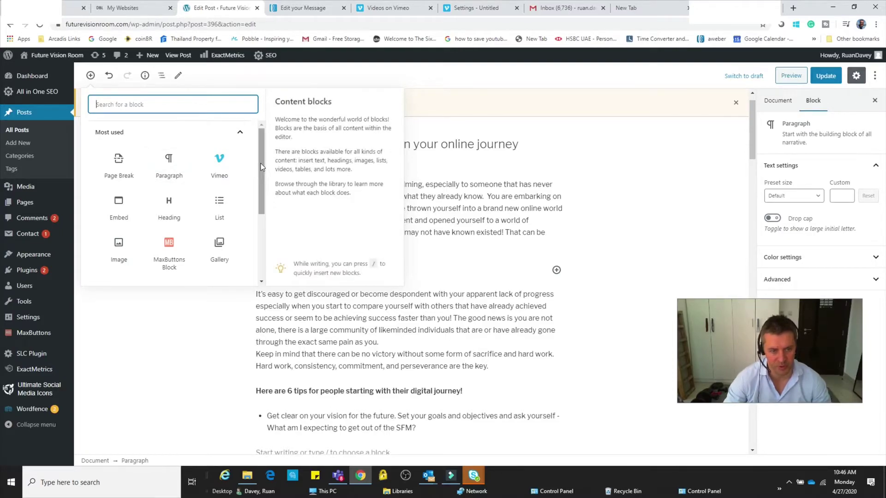
pyautogui.moveTo(262, 168); pyautogui.dragTo(257, 248)
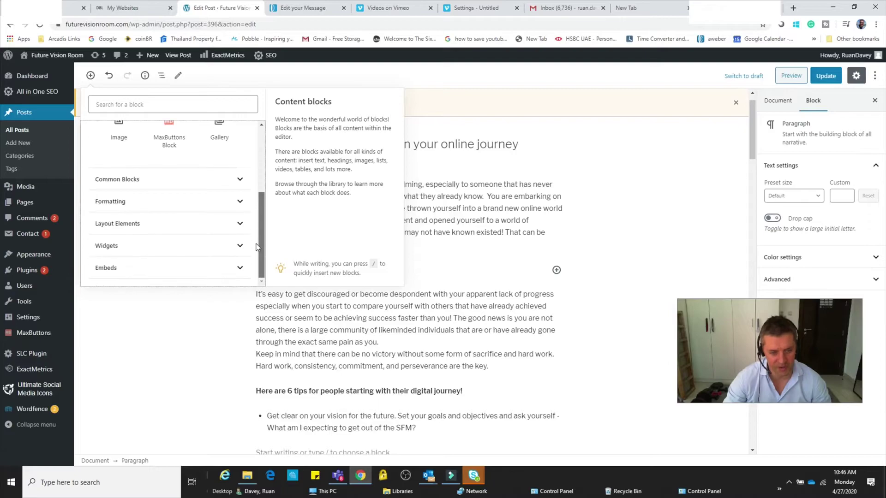
pyautogui.click(155, 272)
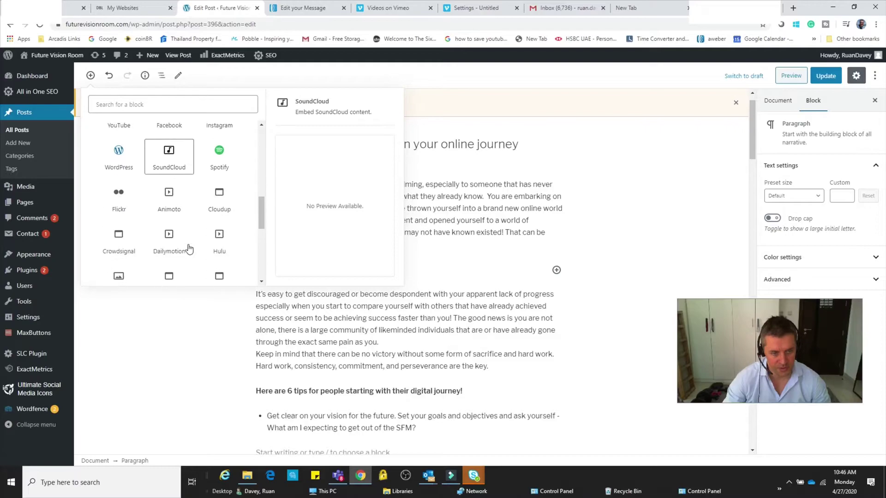
pyautogui.scroll(-3, 188, 249)
pyautogui.scroll(5, 188, 249)
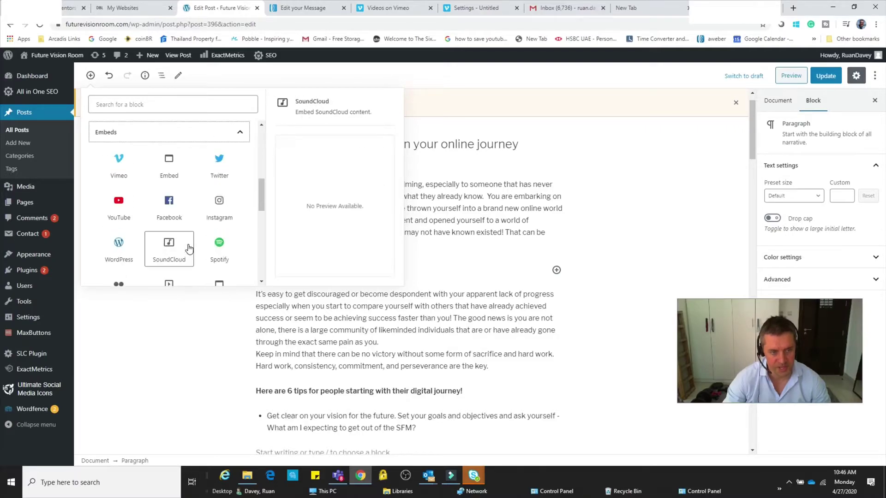
pyautogui.click(169, 164)
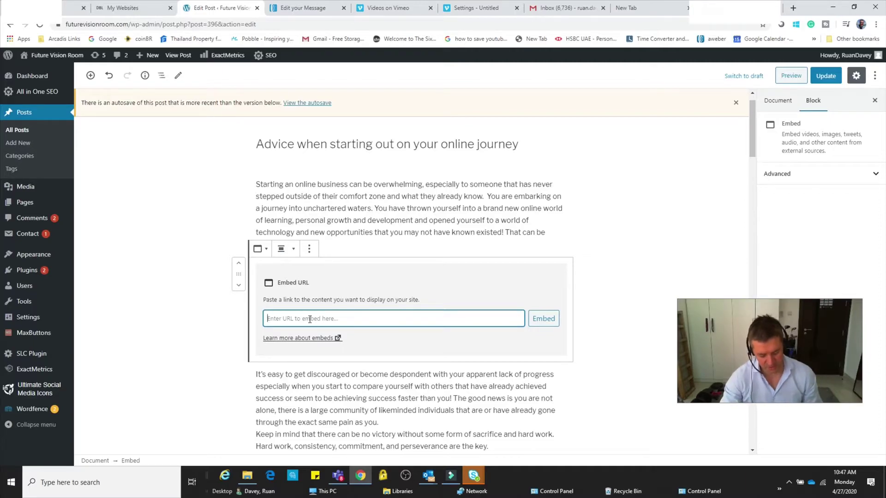
# Paste the Vimeo link into the Embed block to embed the clip, then preview the post
pyautogui.hotkey('ctrl', 'v')
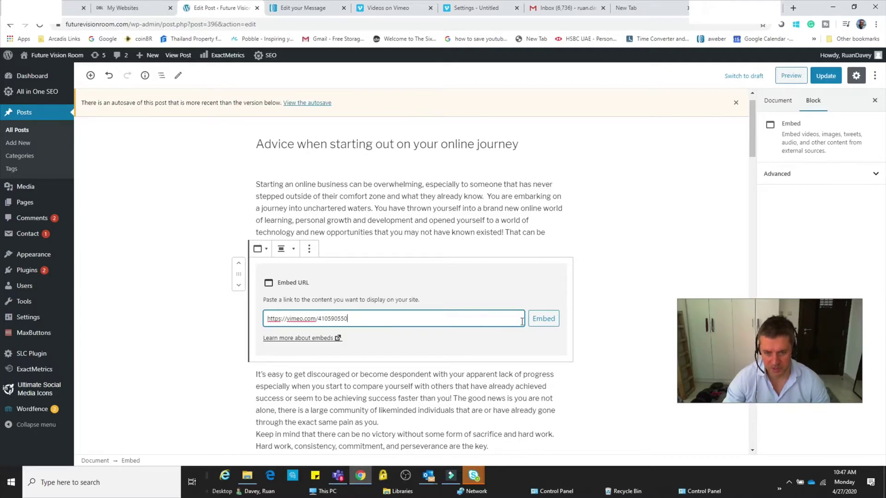
pyautogui.click(544, 319)
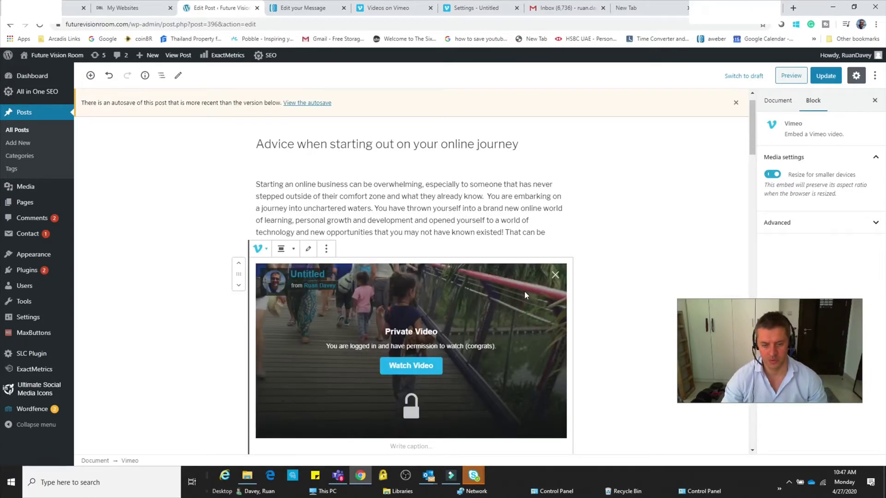
pyautogui.scroll(-1, 525, 294)
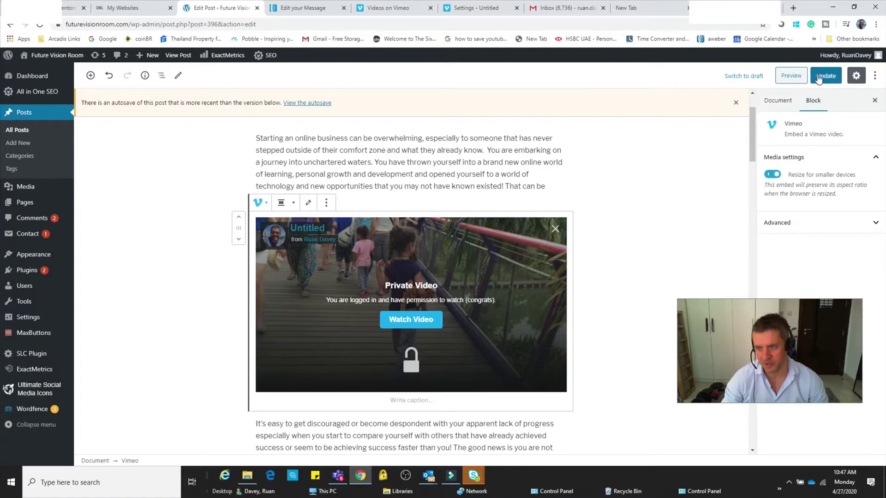
pyautogui.click(791, 76)
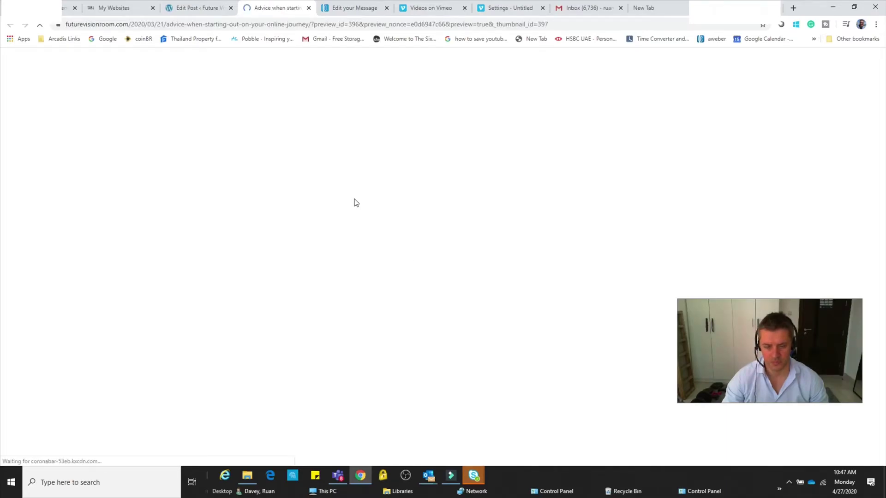
# Scroll through the post preview to check the Vimeo player below the opening paragraph
pyautogui.scroll(-1, 354, 203)
pyautogui.scroll(-10, 353, 202)
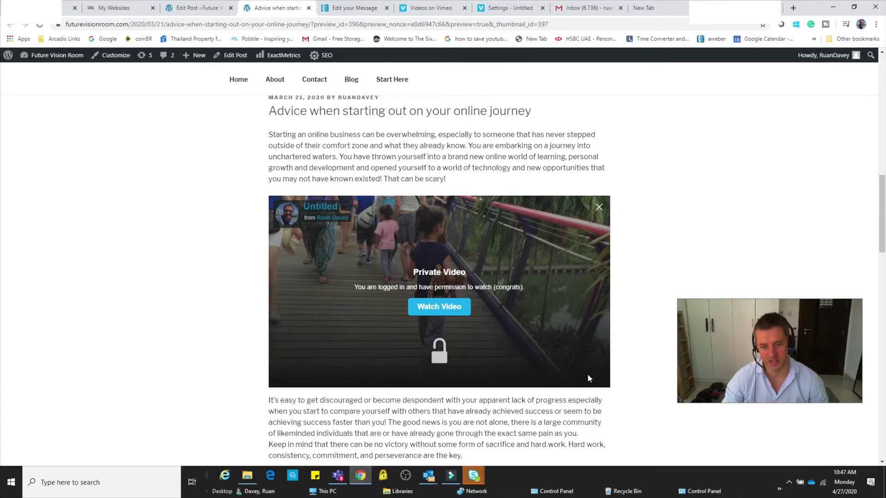
pyautogui.scroll(10, 506, 328)
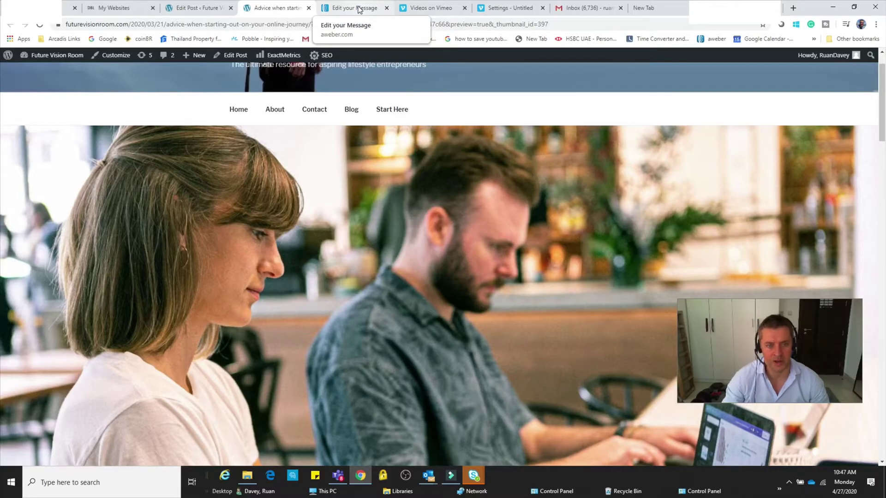
# Switch to the AWeber 'Congrats!' email draft and scroll down to its video section and back
pyautogui.click(359, 10)
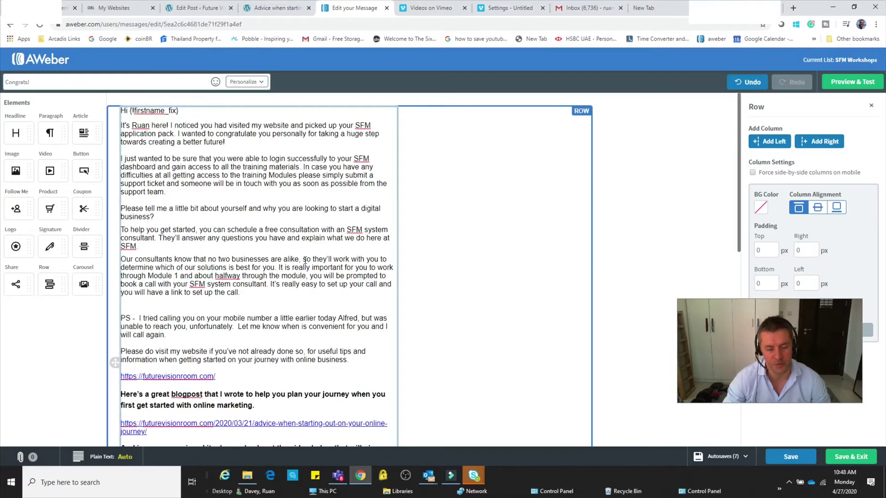
pyautogui.scroll(-7, 300, 261)
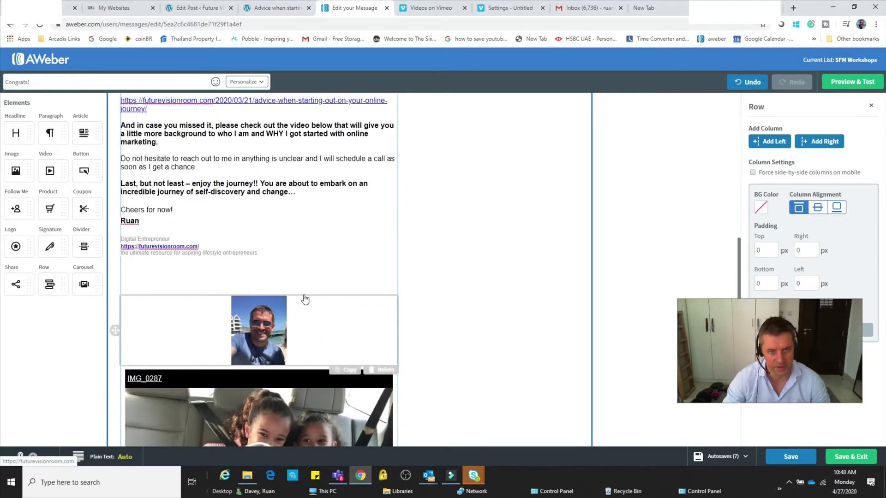
pyautogui.scroll(7, 333, 252)
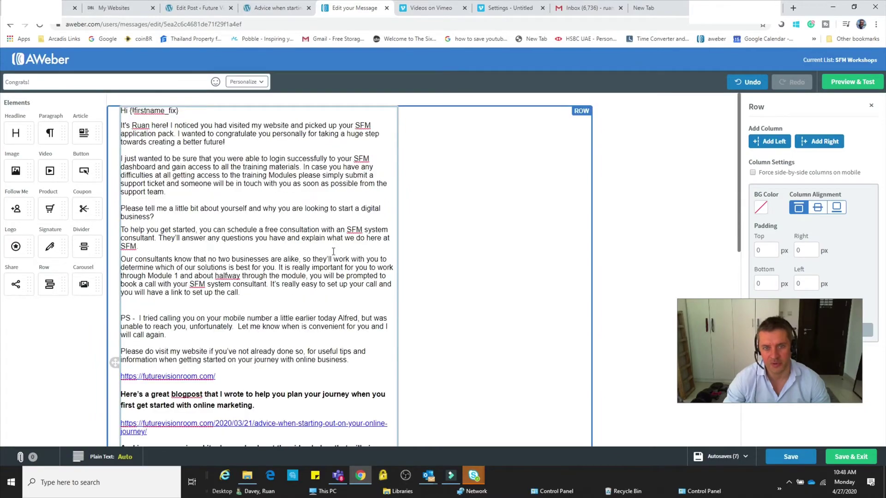
# Return to the Untitled video's Vimeo settings and copy its download link from Share
pyautogui.click(433, 12)
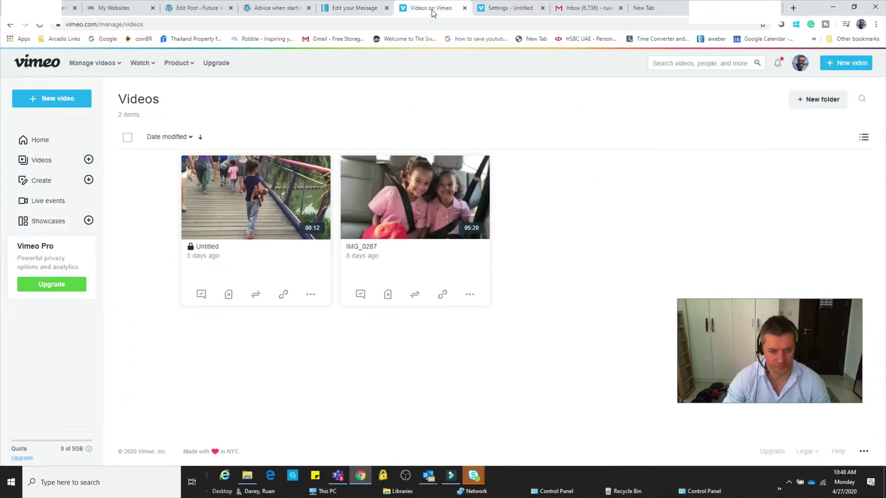
pyautogui.click(501, 10)
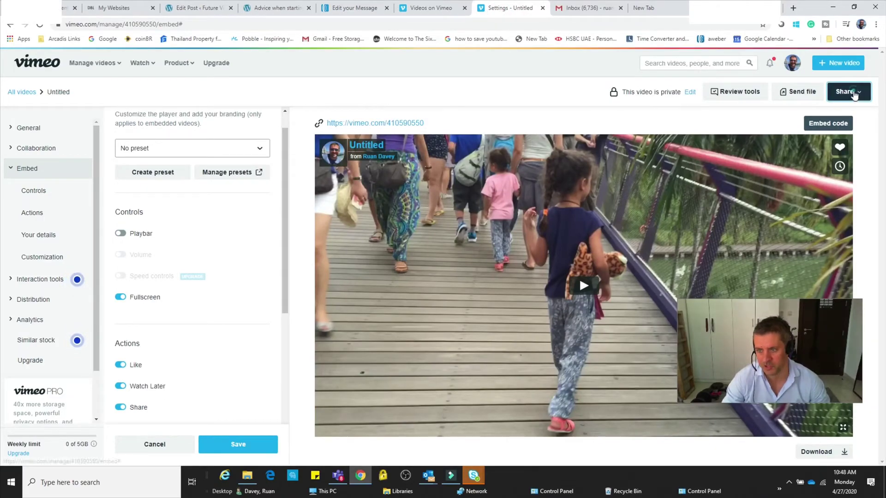
pyautogui.click(853, 92)
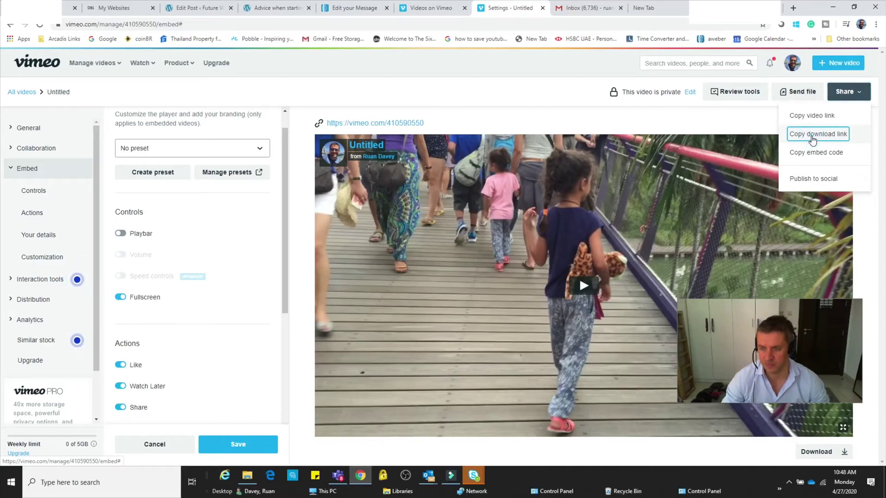
pyautogui.click(813, 138)
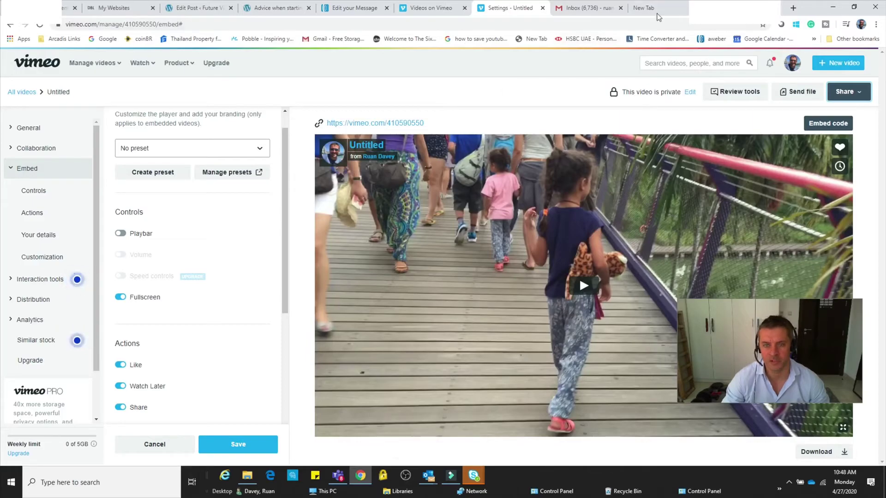
# Go back to the AWeber 'Congrats!' draft, down to the photo and IMG_0287 video
pyautogui.click(348, 11)
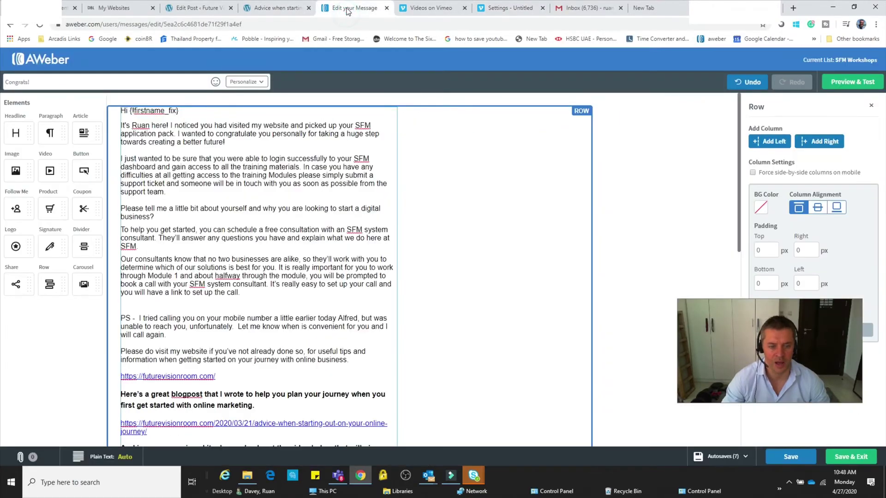
pyautogui.scroll(-5, 267, 277)
pyautogui.scroll(-5, 267, 277)
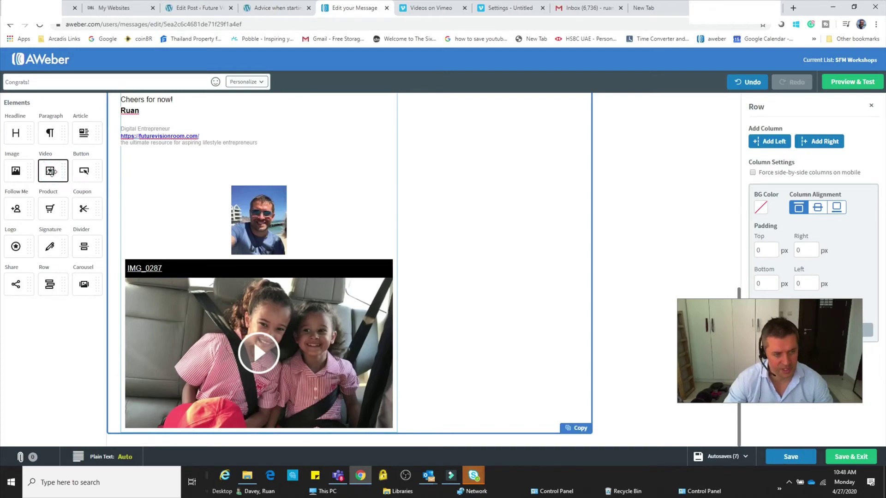
# Insert a video block above IMG_0287 with the copied Vimeo download link as its URL
pyautogui.moveTo(51, 172); pyautogui.dragTo(256, 262)
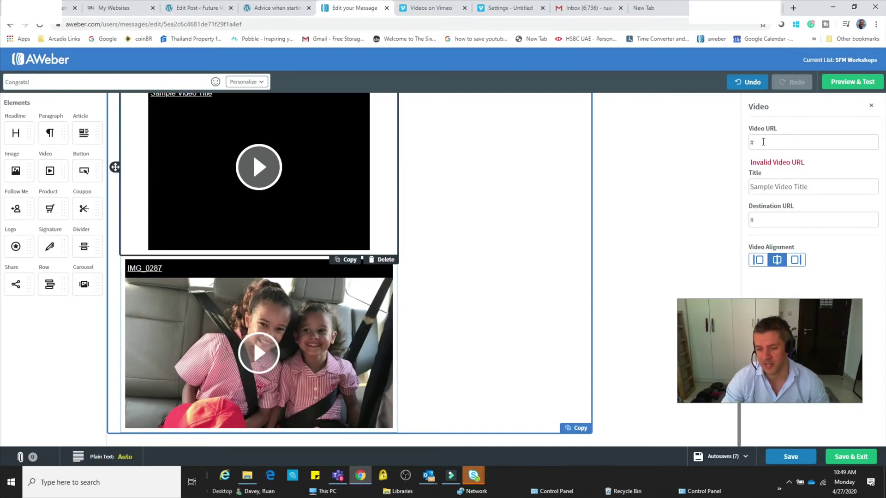
pyautogui.click(764, 142)
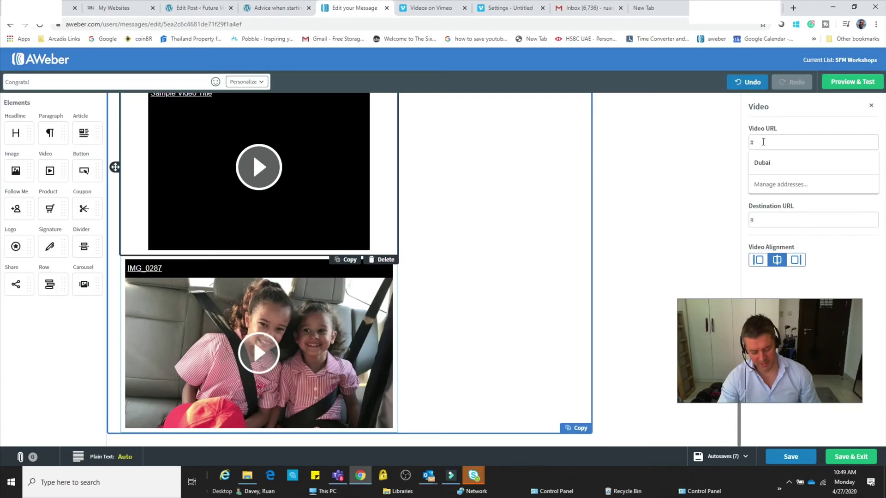
pyautogui.hotkey('ctrl', 'v')
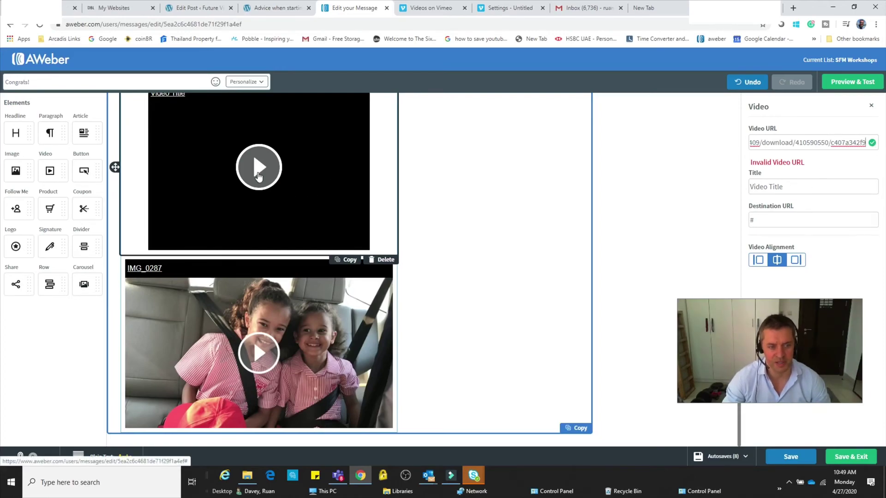
pyautogui.scroll(1, 290, 193)
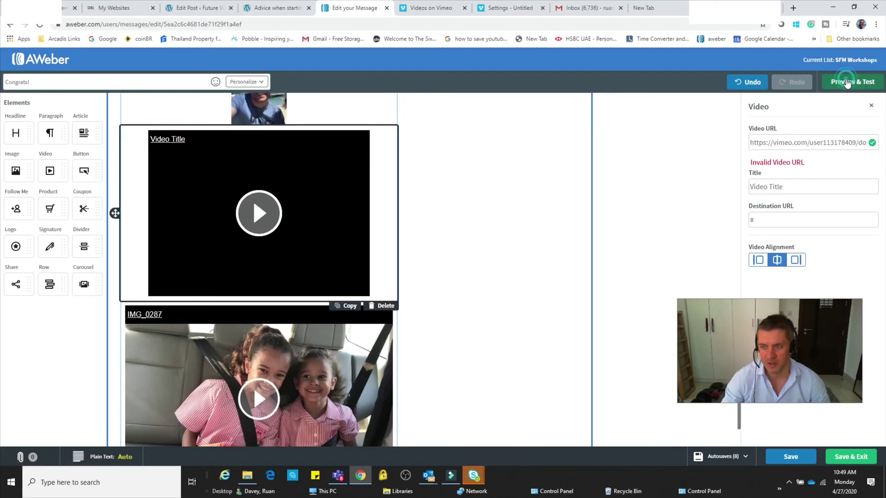
# Preview the email to check how the new video block renders
pyautogui.click(847, 83)
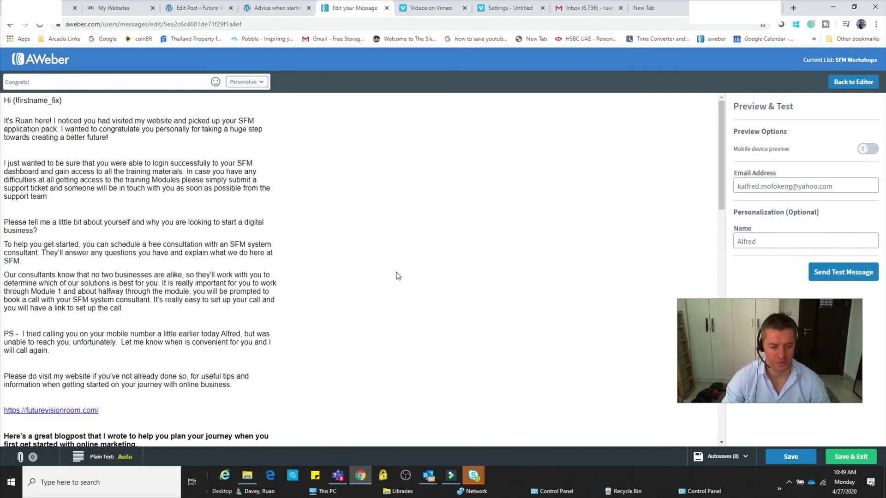
pyautogui.scroll(-7, 362, 282)
pyautogui.scroll(-6, 362, 283)
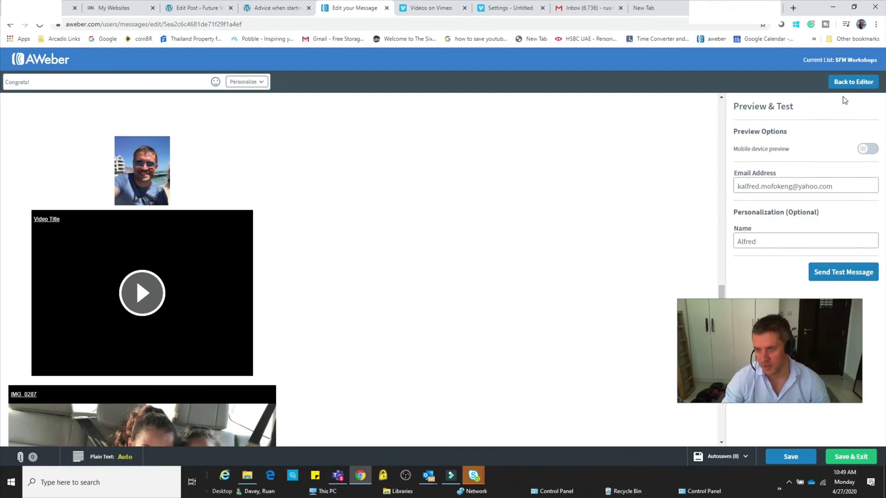
# Return to the message editor and undo the most recent change
pyautogui.click(851, 83)
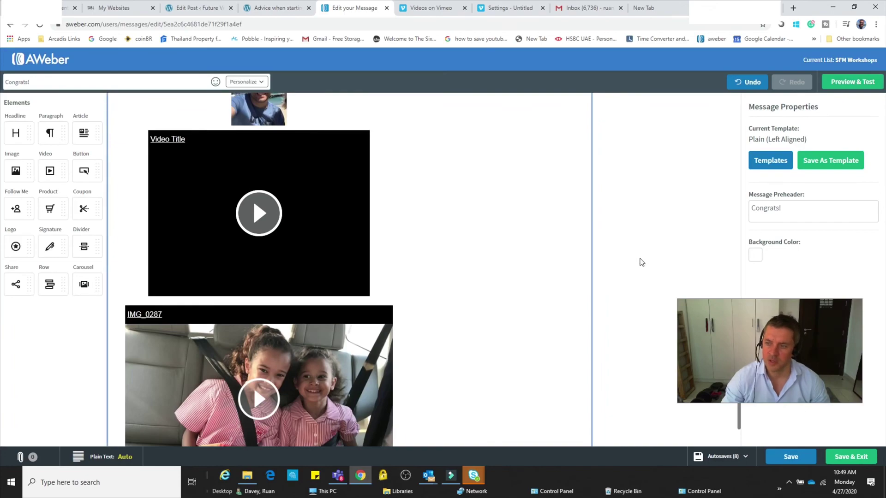
pyautogui.moveTo(326, 229)
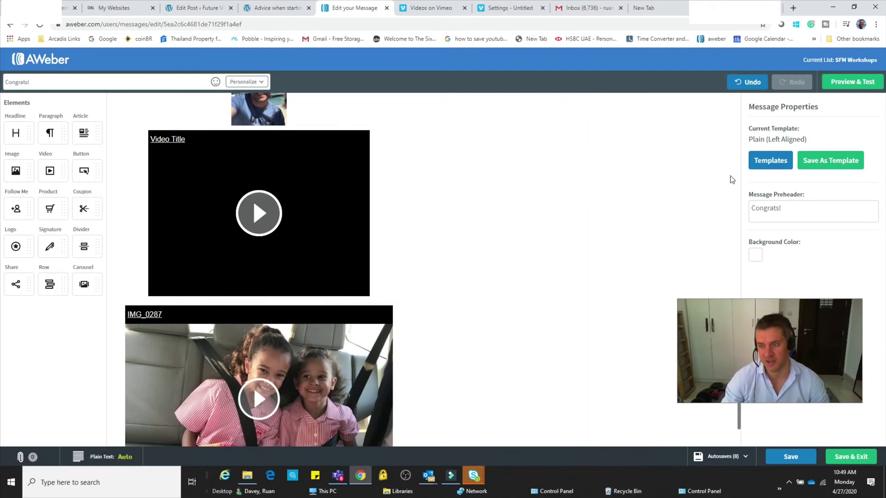
pyautogui.click(748, 82)
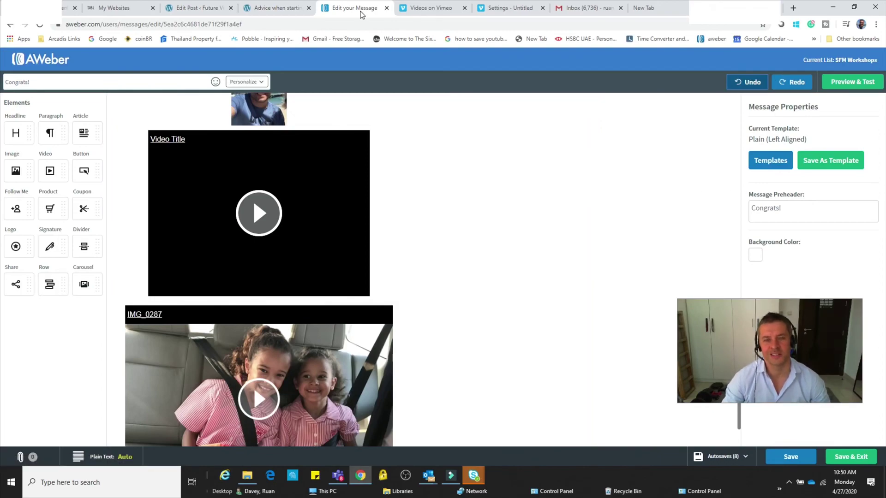